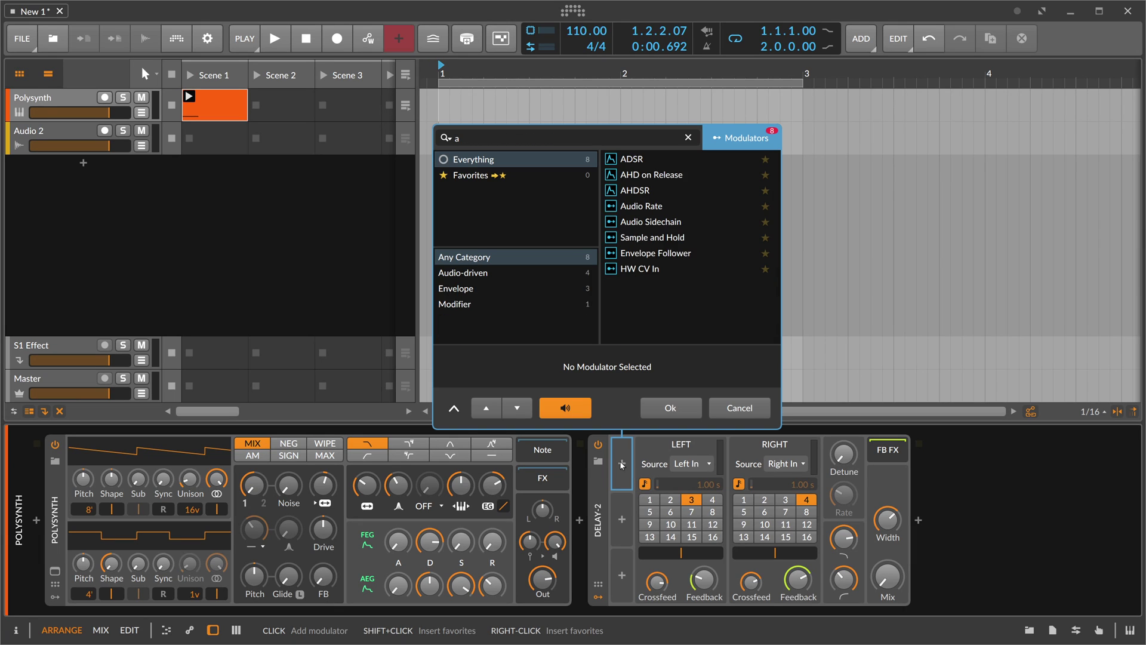
Add an AHD on Release modulator to Delay-2 and expand its Attack, Hold and Decay editor
text(d)
key(BackSpace)
key(Down)
key(Down)
key(Return)
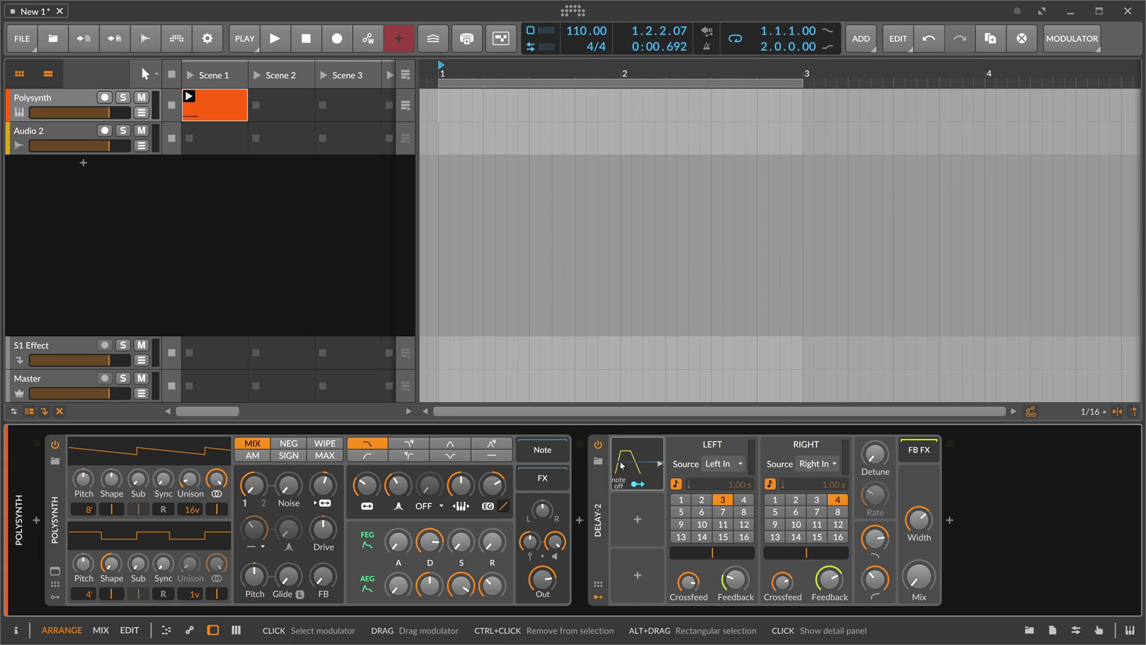
click(640, 471)
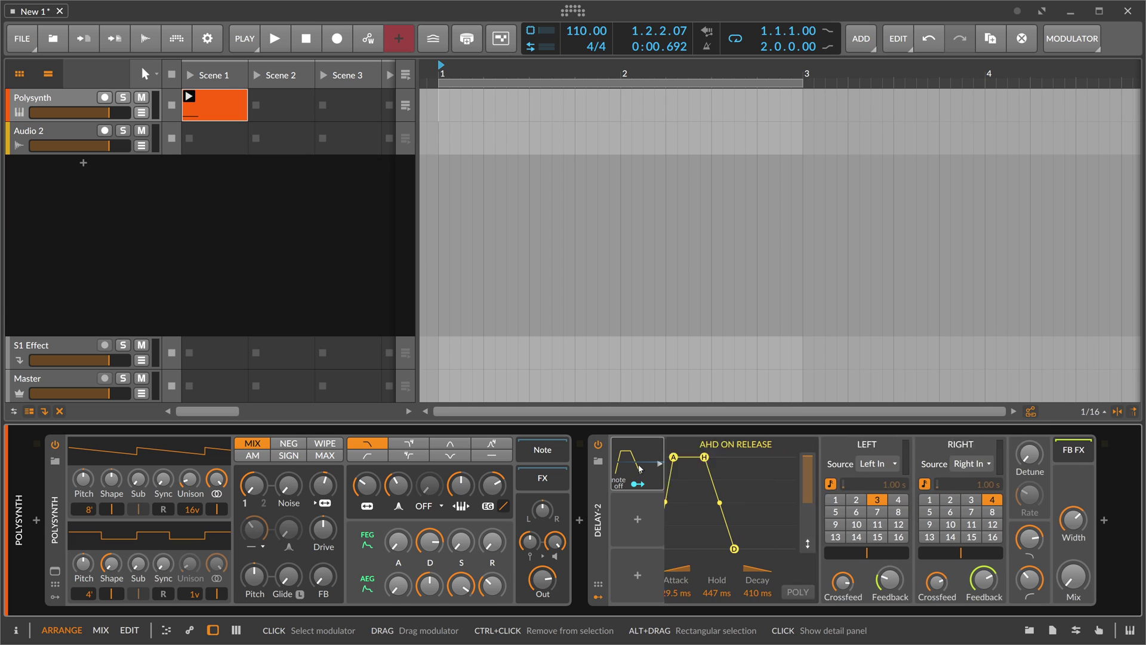
scroll(649, 612, right, 1)
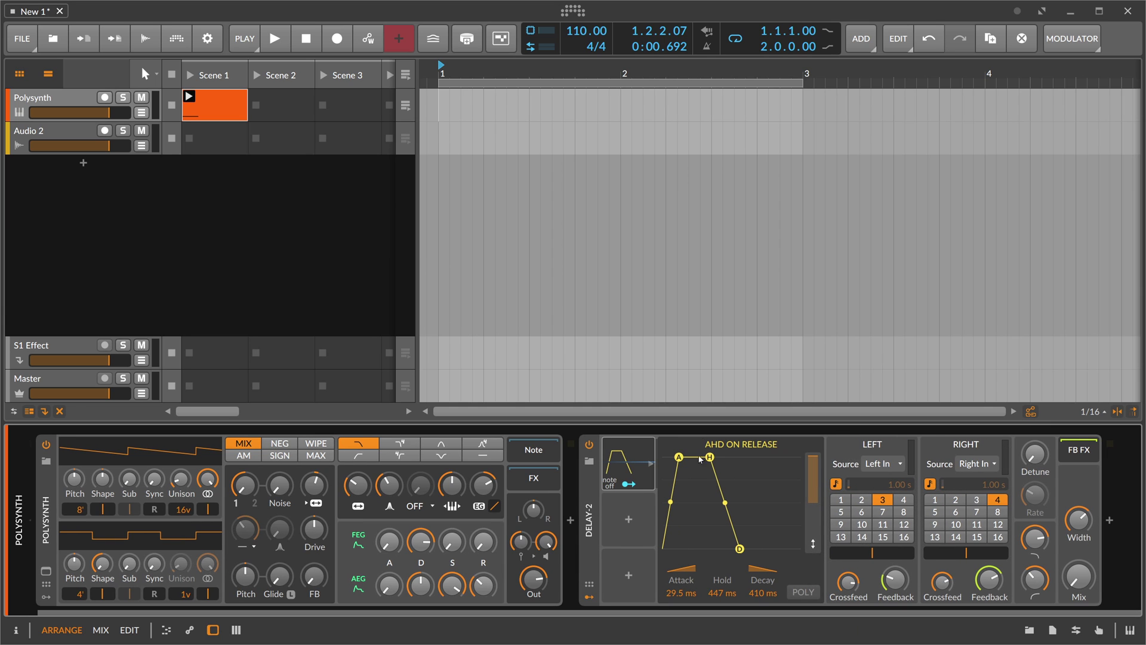
Inspect the Scene 1 clip's single C3 note in the piano roll, then return to the device chain
double_click(246, 110)
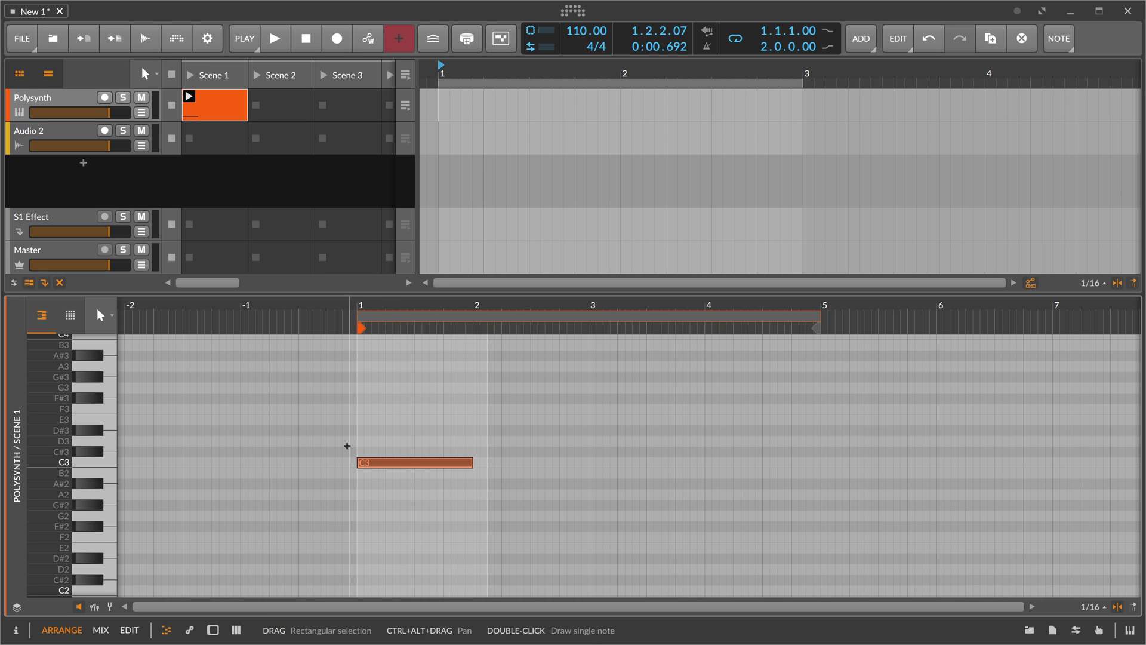
drag(343, 443, 373, 490)
drag(459, 441, 488, 494)
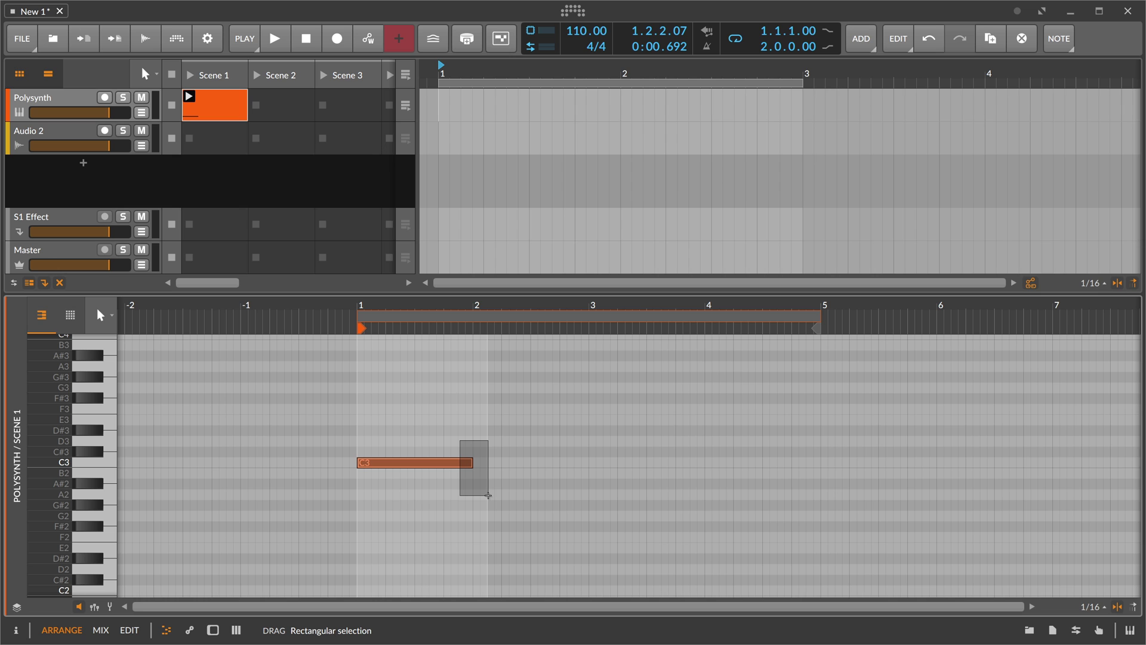
drag(488, 495, 488, 495)
key(d)
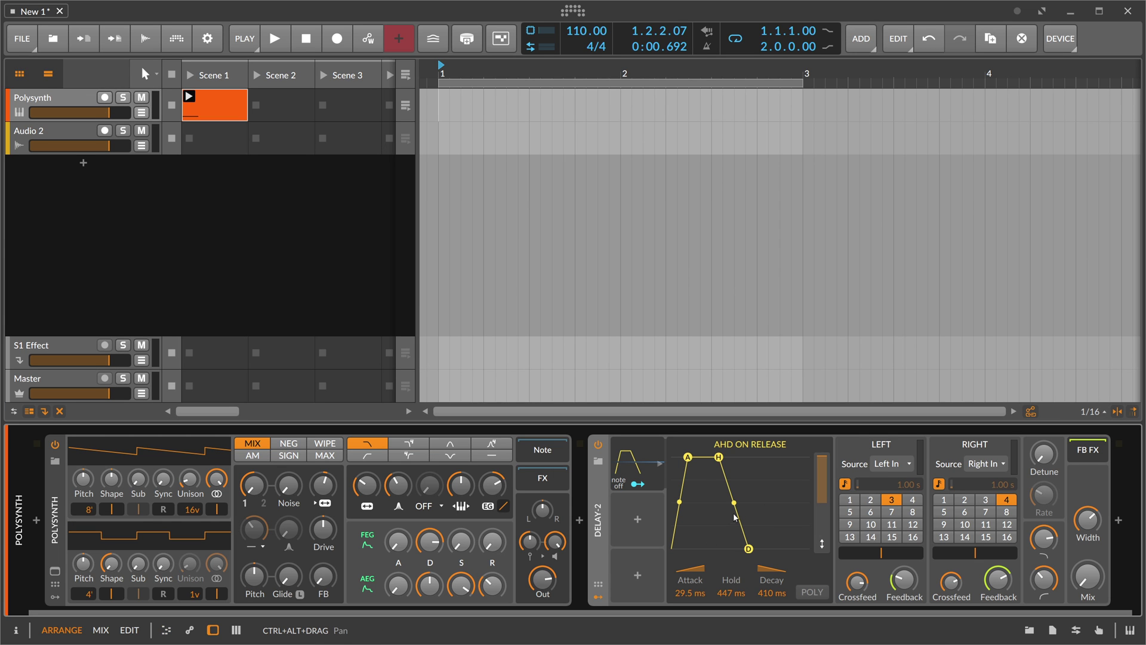
Toggle the AHD modulator's mapping on and off, then raise the Polysynth filter envelope attack
click(637, 484)
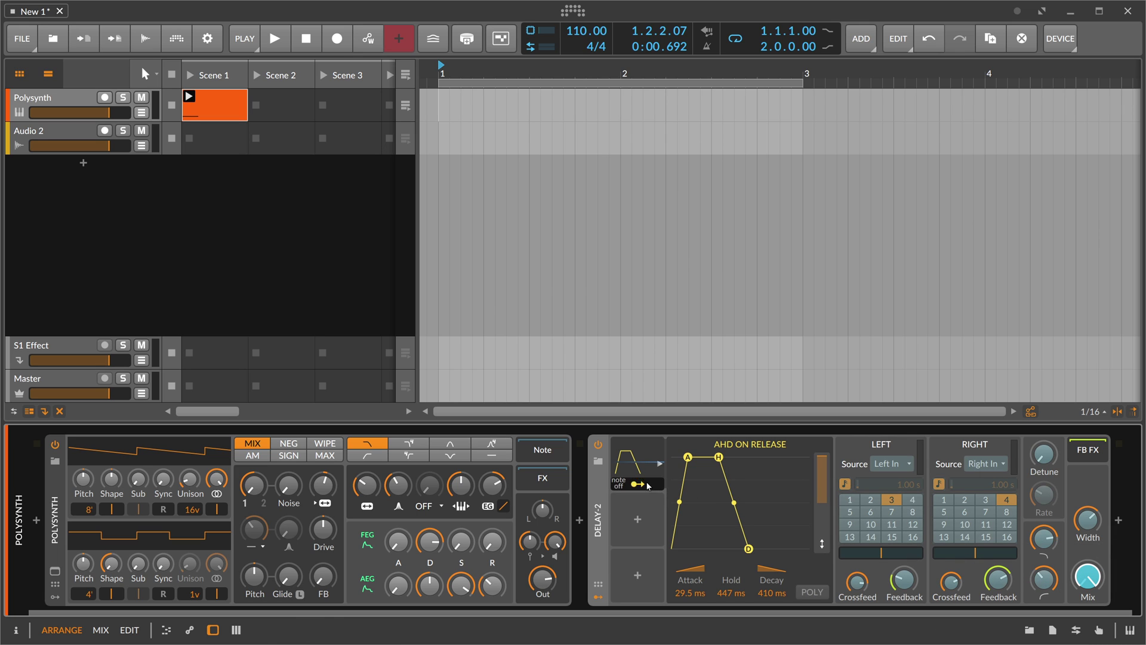
click(637, 484)
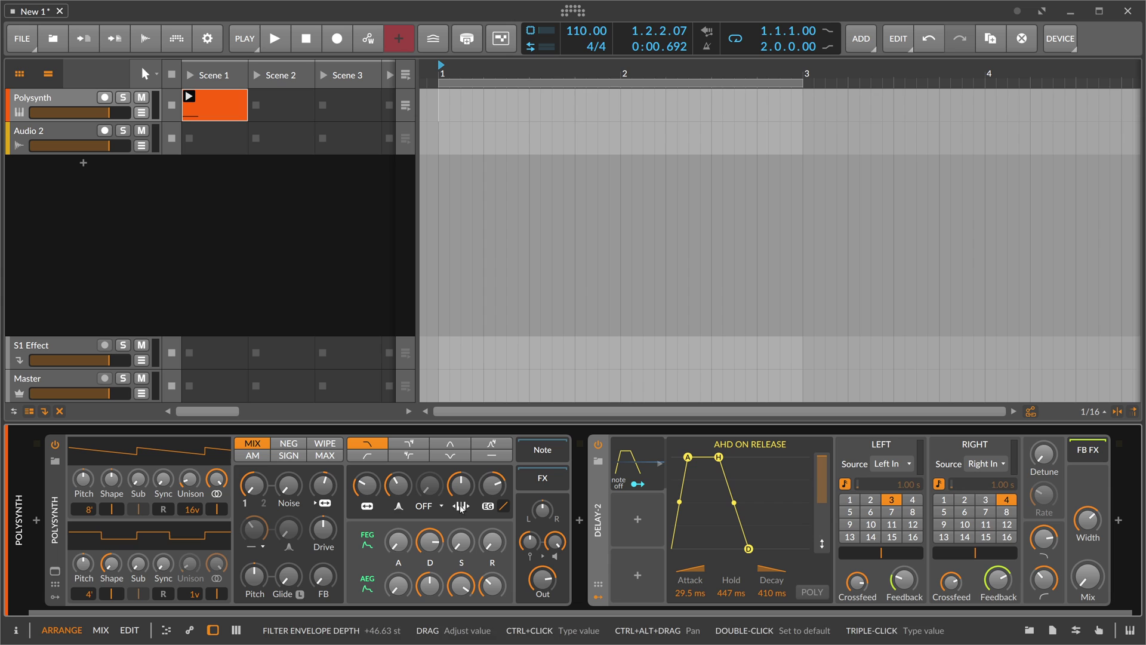
drag(398, 541, 398, 525)
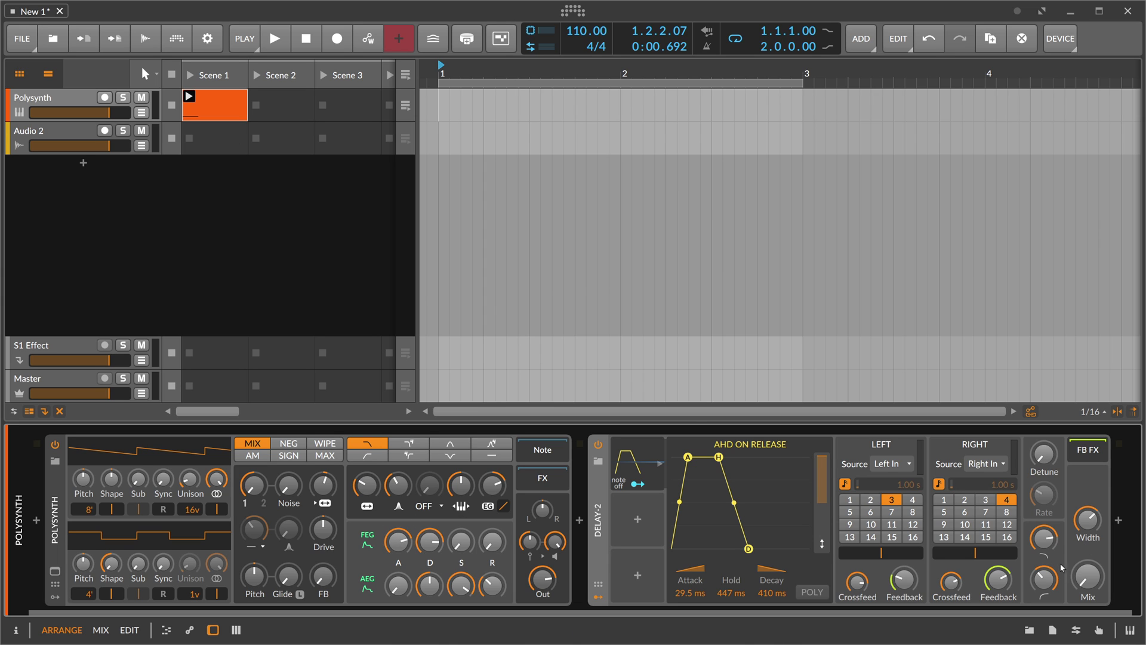
Play the clip while lengthening the AHD on Release Hold to 4.42 s, then stop
key(space)
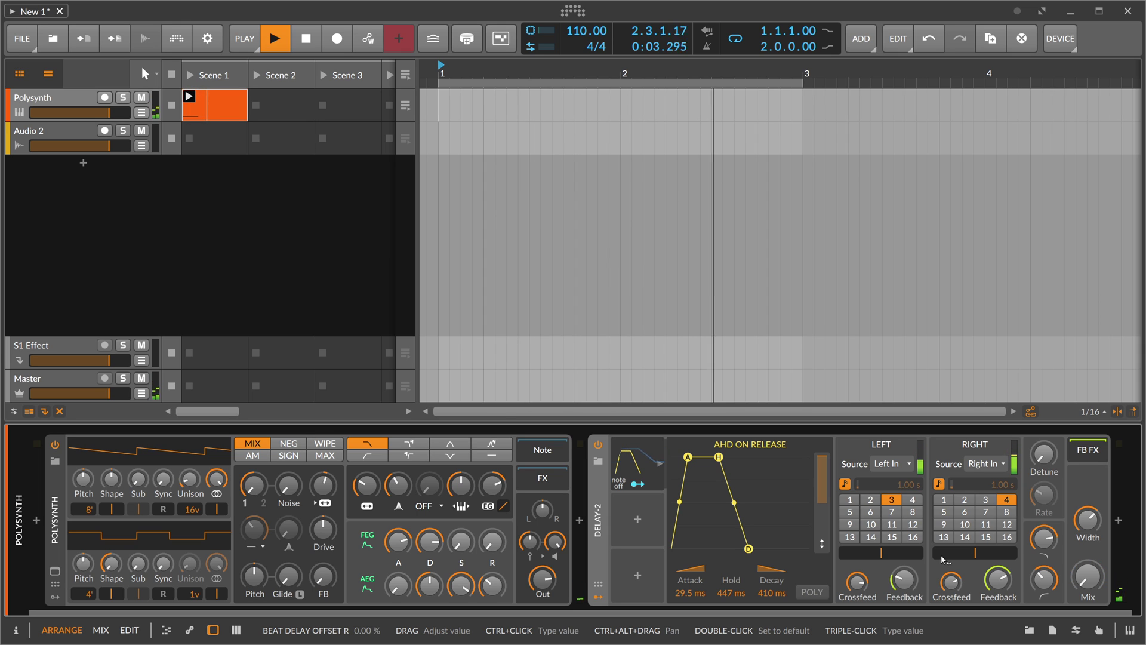
drag(738, 595, 738, 564)
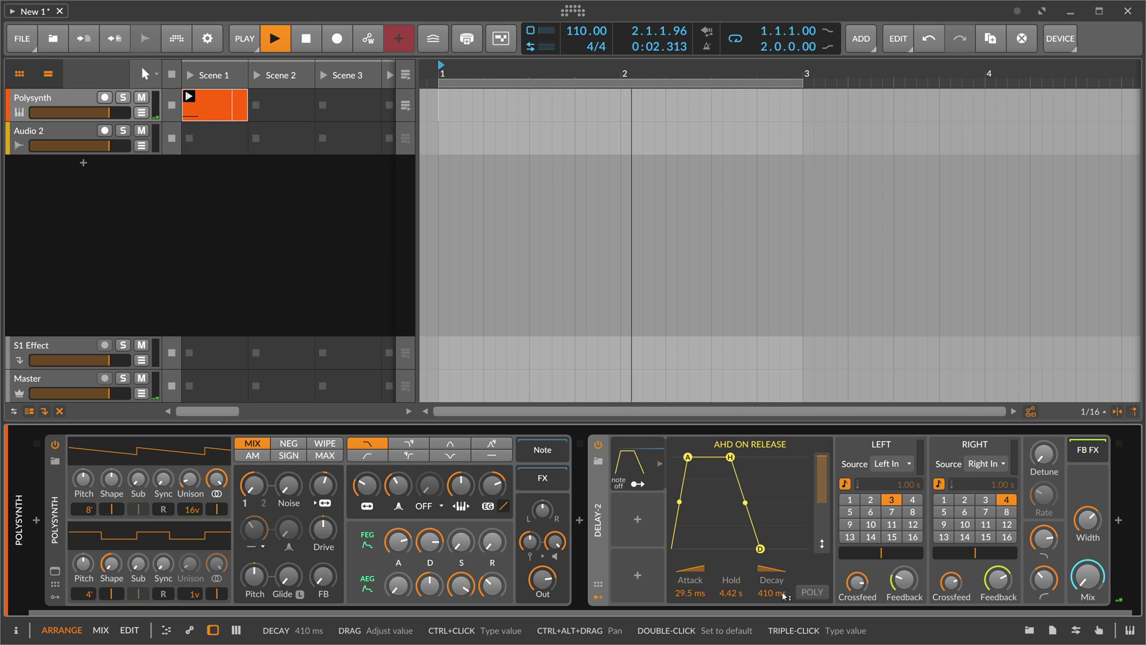
key(space)
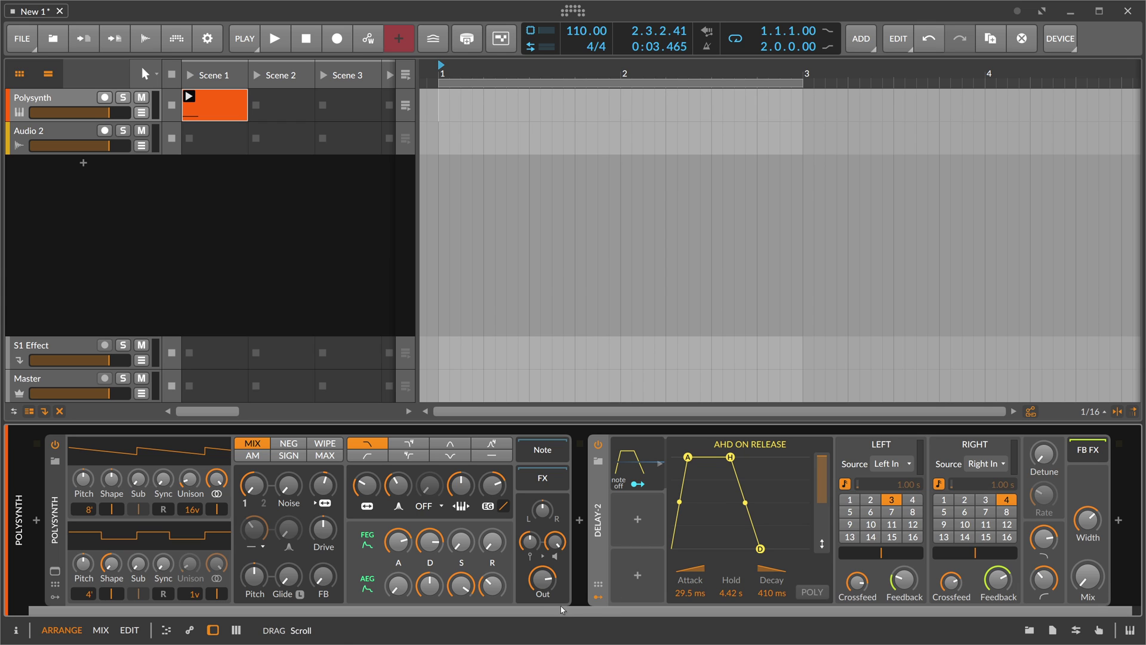
Collapse Delay-2's modulator and move the AHD on Release modulator into Polysynth's modulator slots
click(637, 462)
click(57, 597)
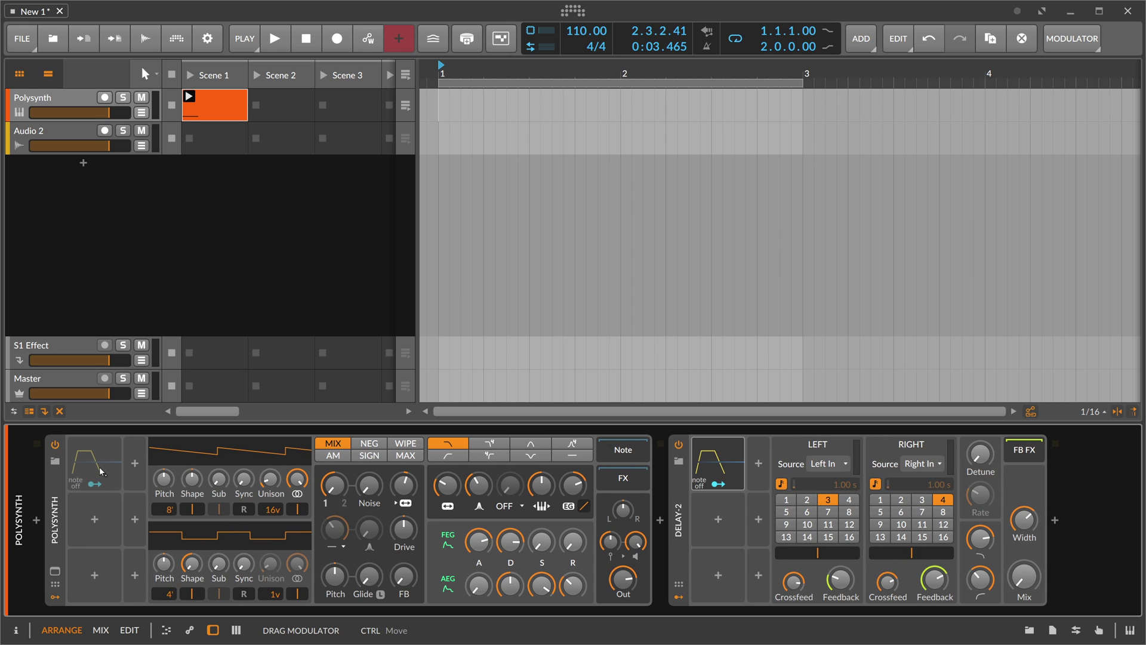
click(99, 467)
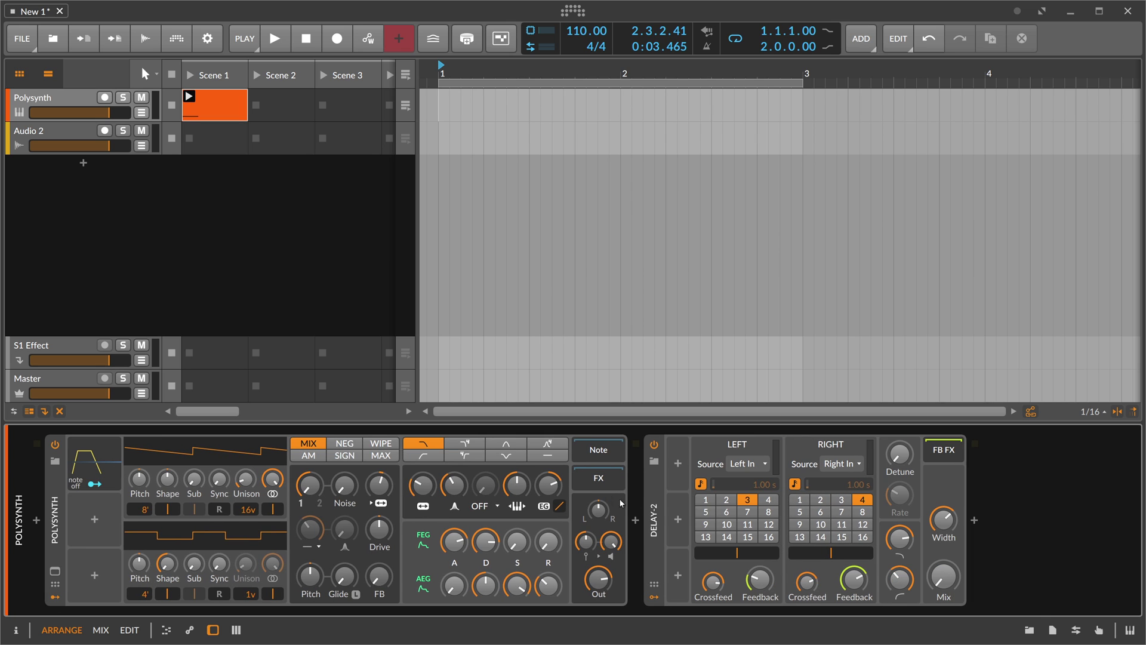
Show the FX chain, expand the AHD on Release envelope, and switch it to Poly mode
click(653, 493)
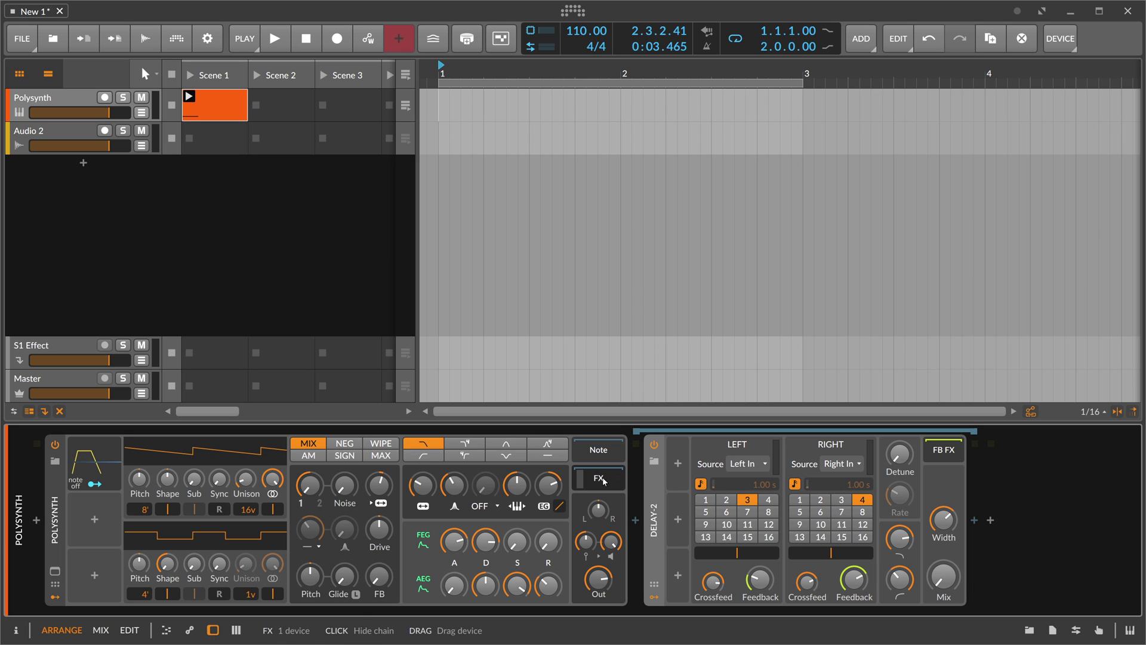
click(114, 459)
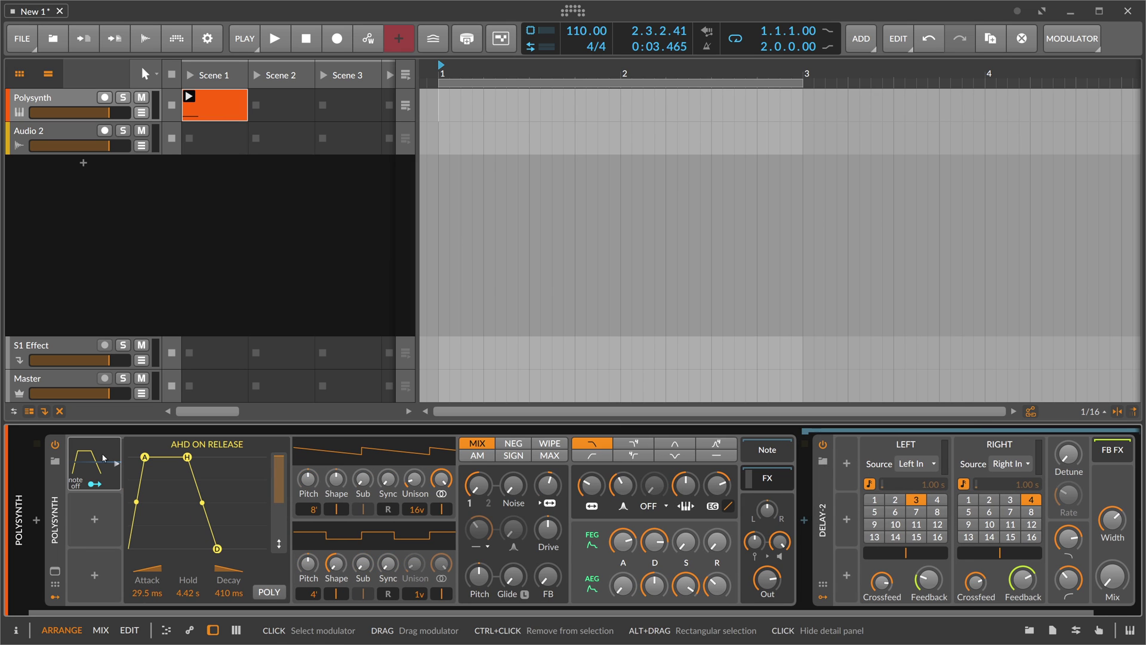
click(268, 593)
click(268, 593)
click(269, 594)
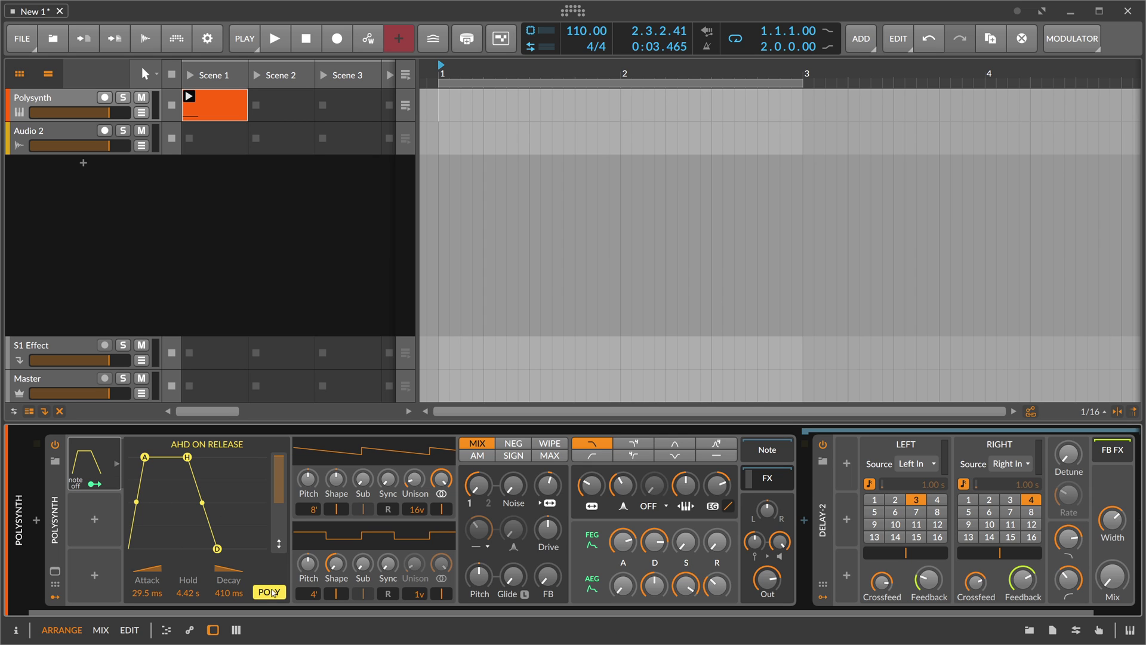
Route the AHD on Release modulator to the Delay-2 Mix at full modulation amount
click(95, 484)
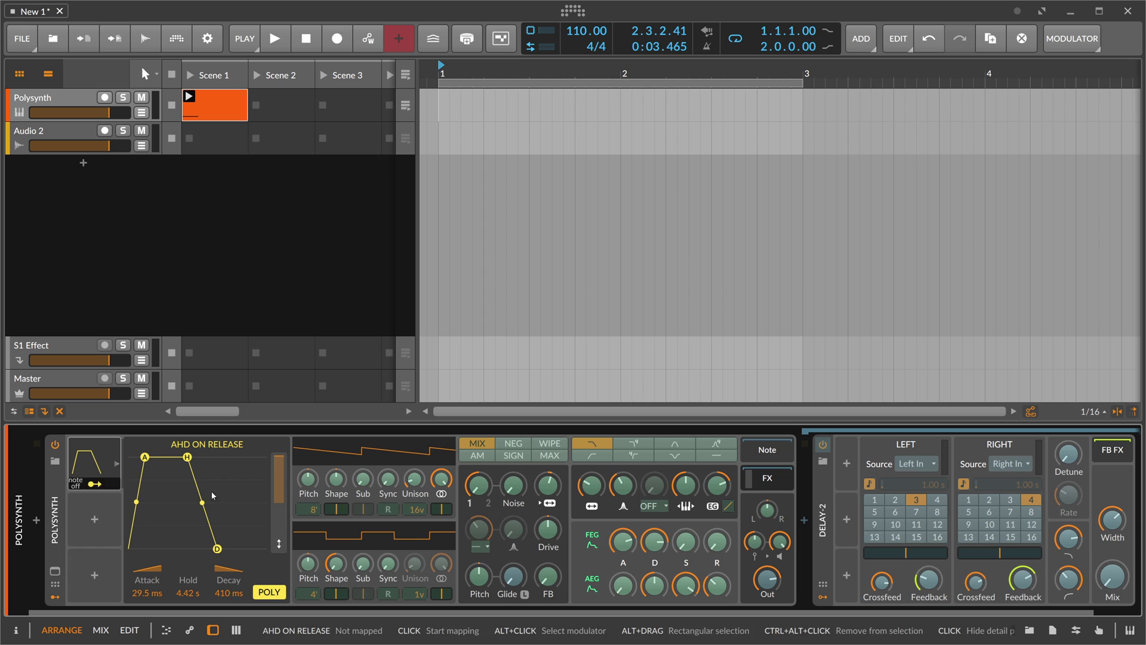
drag(1111, 576, 1111, 546)
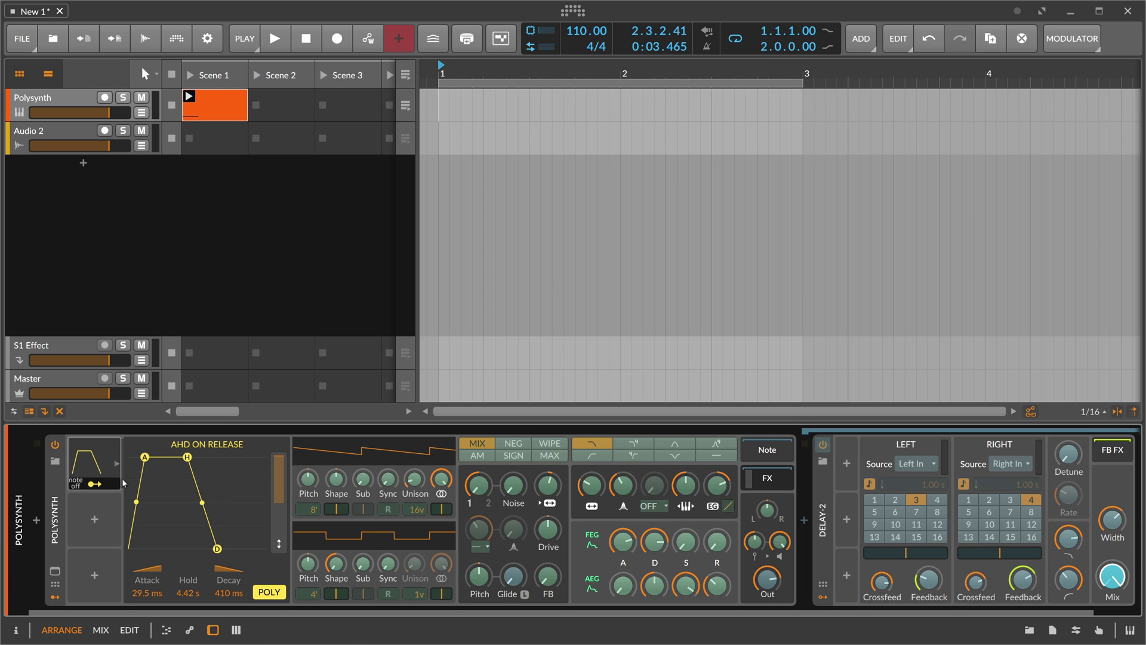
click(148, 507)
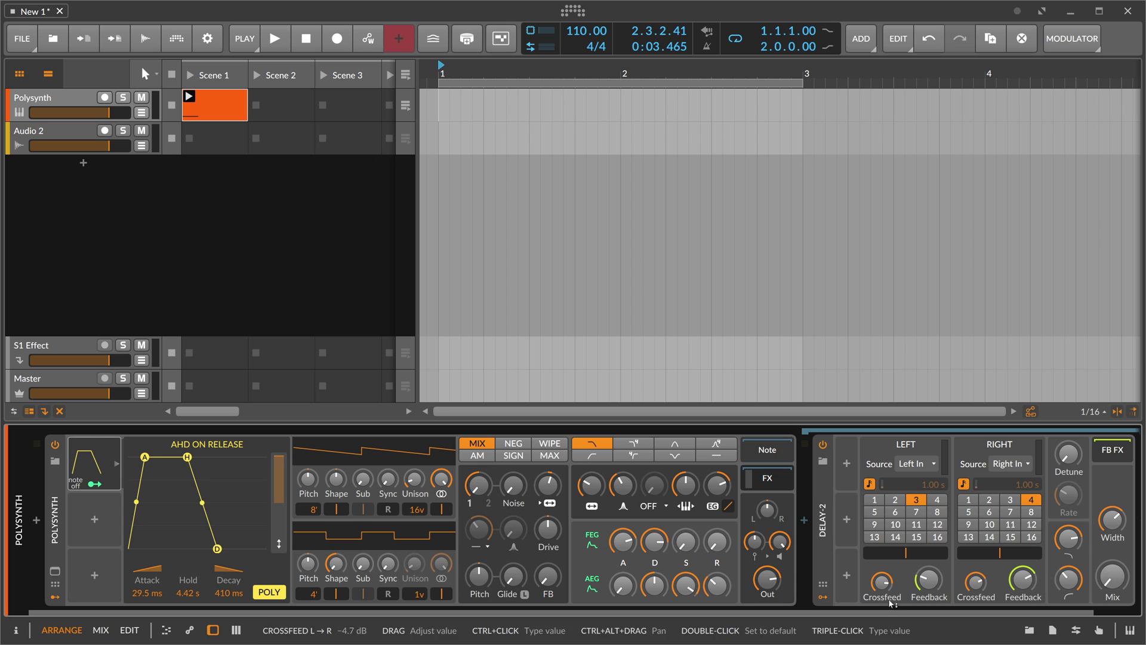
scroll(787, 556, right, 1)
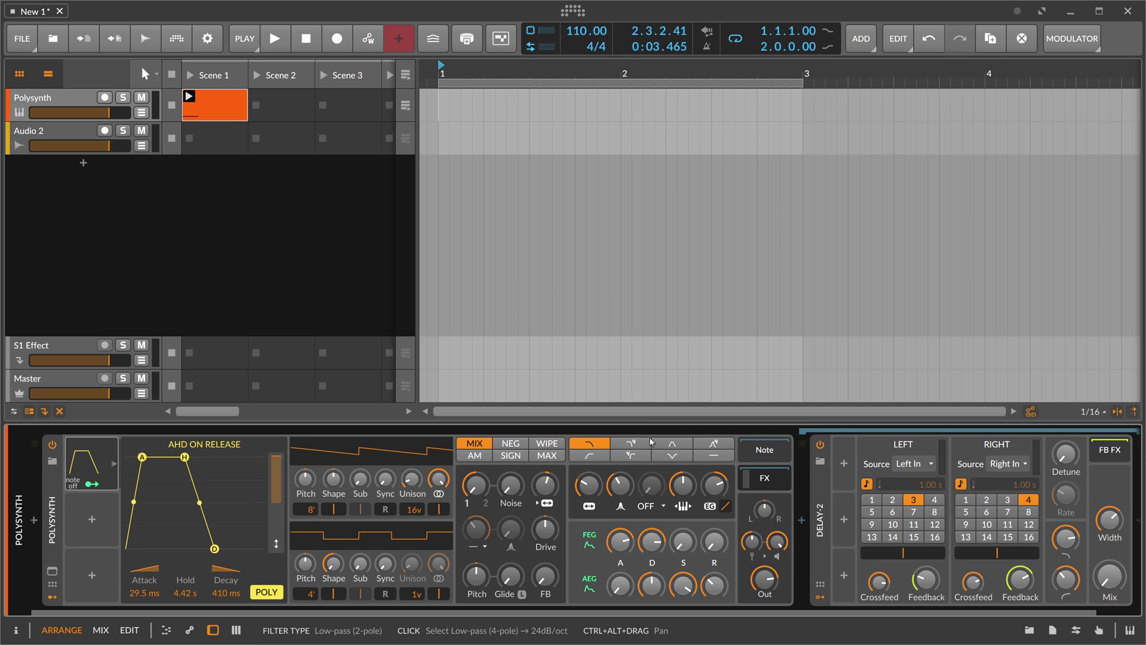
Audition the clip while adjusting the amp envelope release, then select the Polysynth device
key(space)
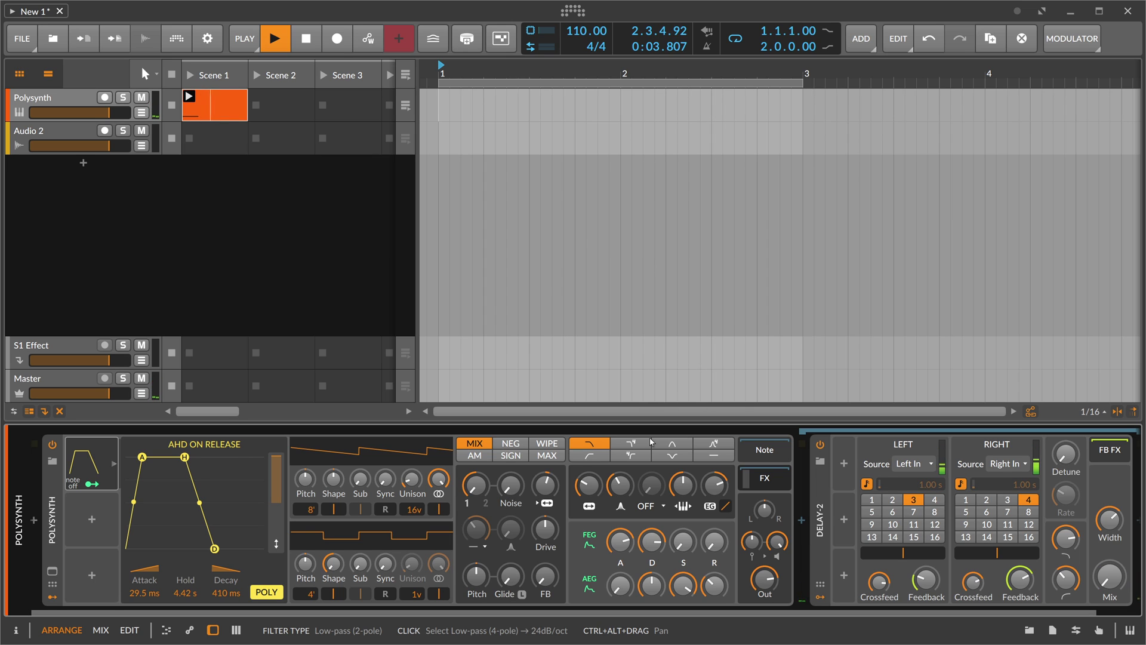
key(space)
key(space)
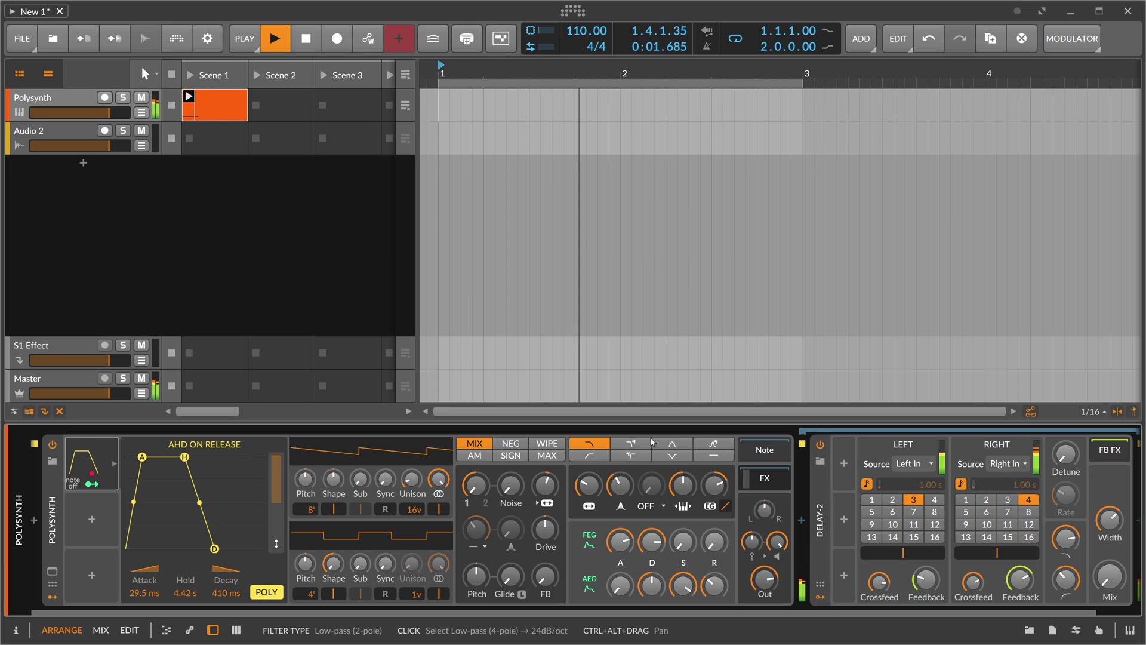
mouse_move(714, 584)
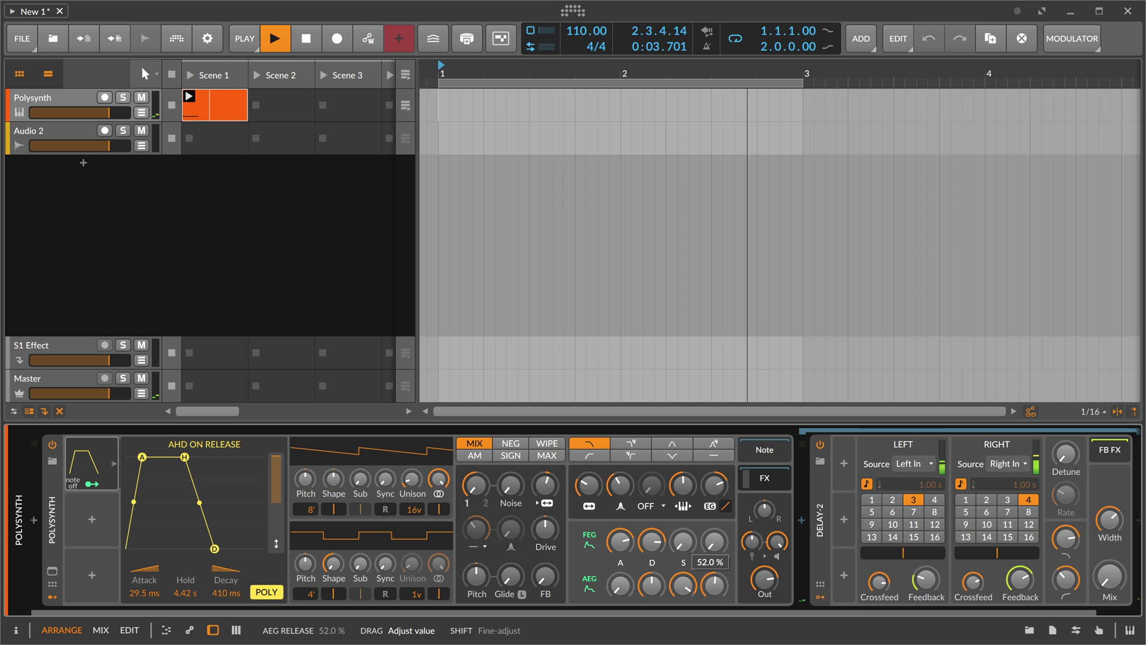
drag(714, 583, 715, 582)
key(space)
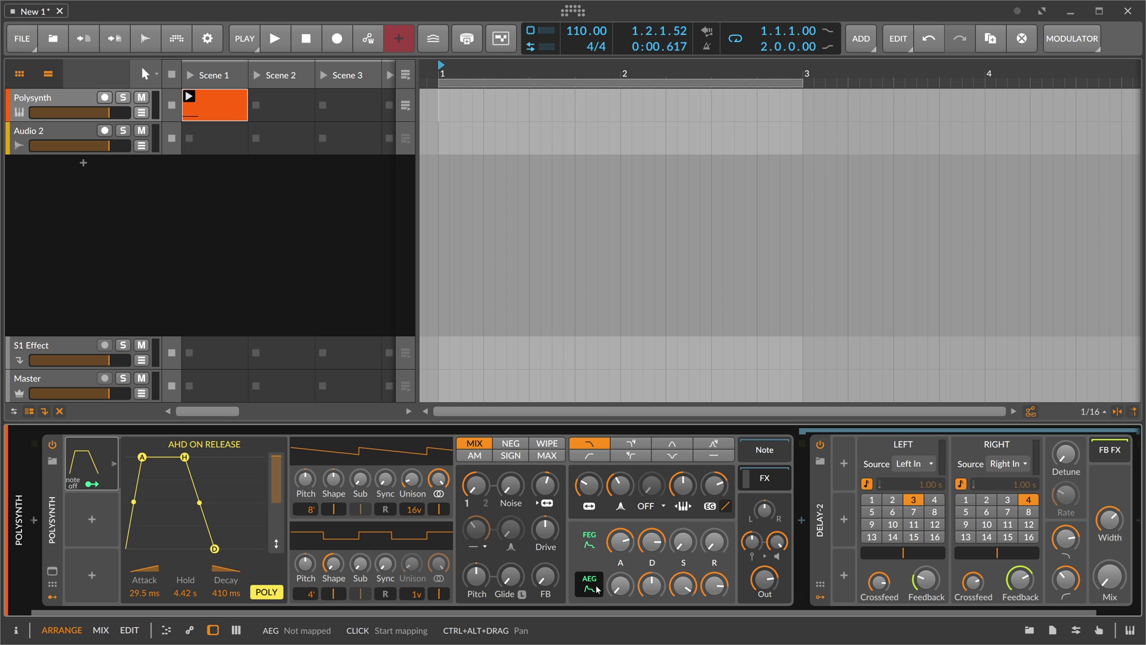
key(space)
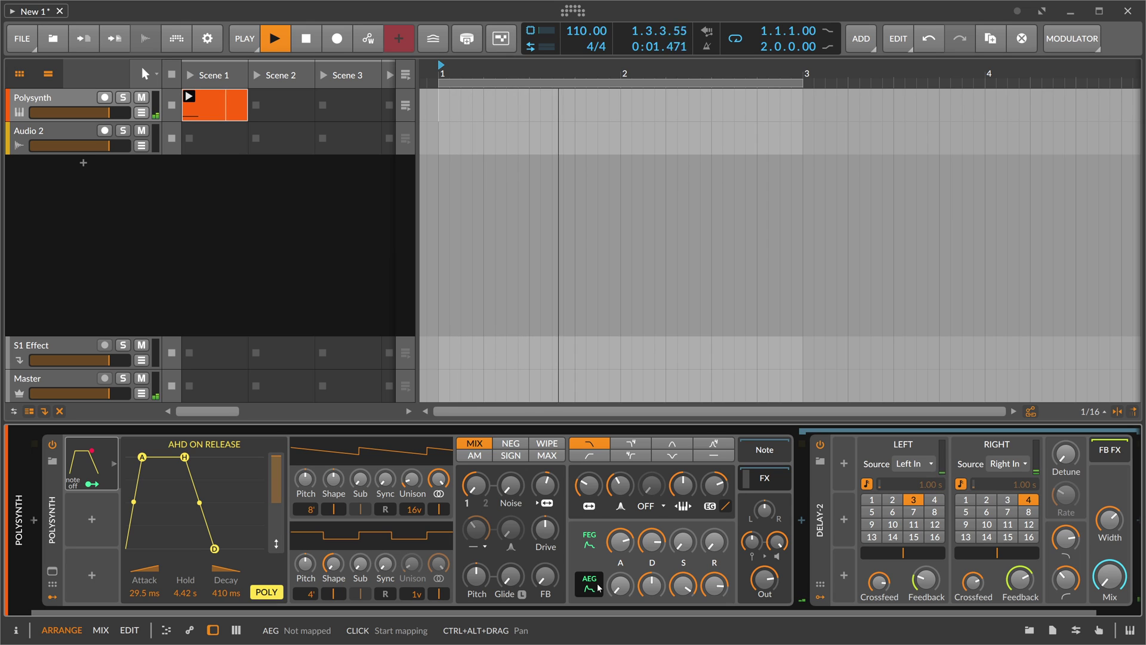
key(space)
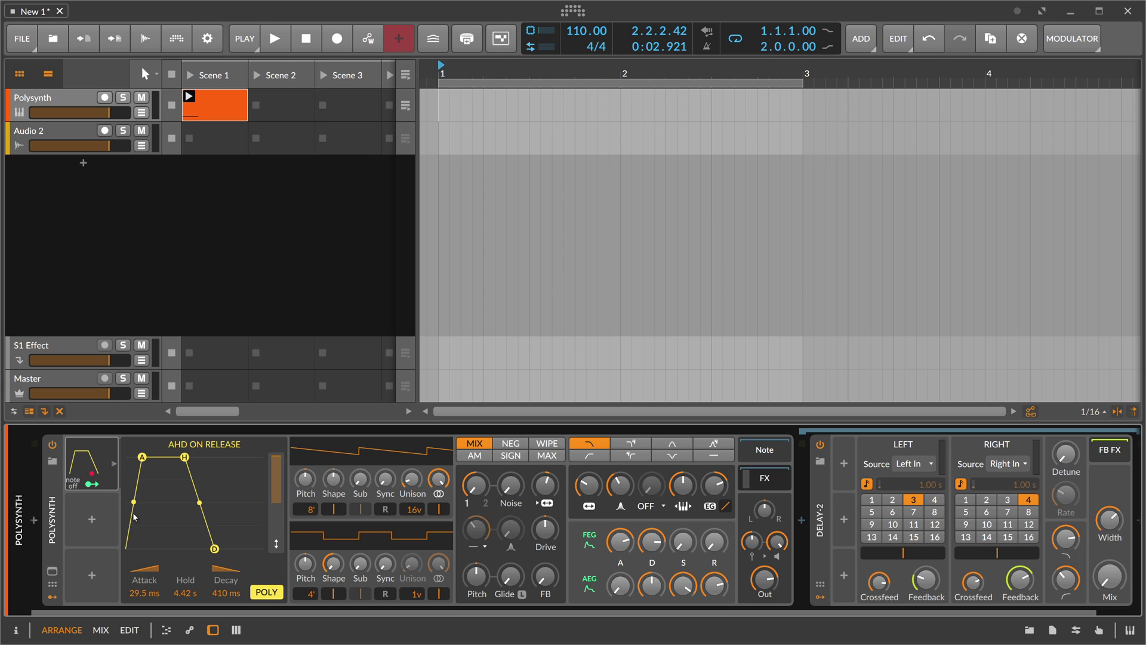
click(55, 515)
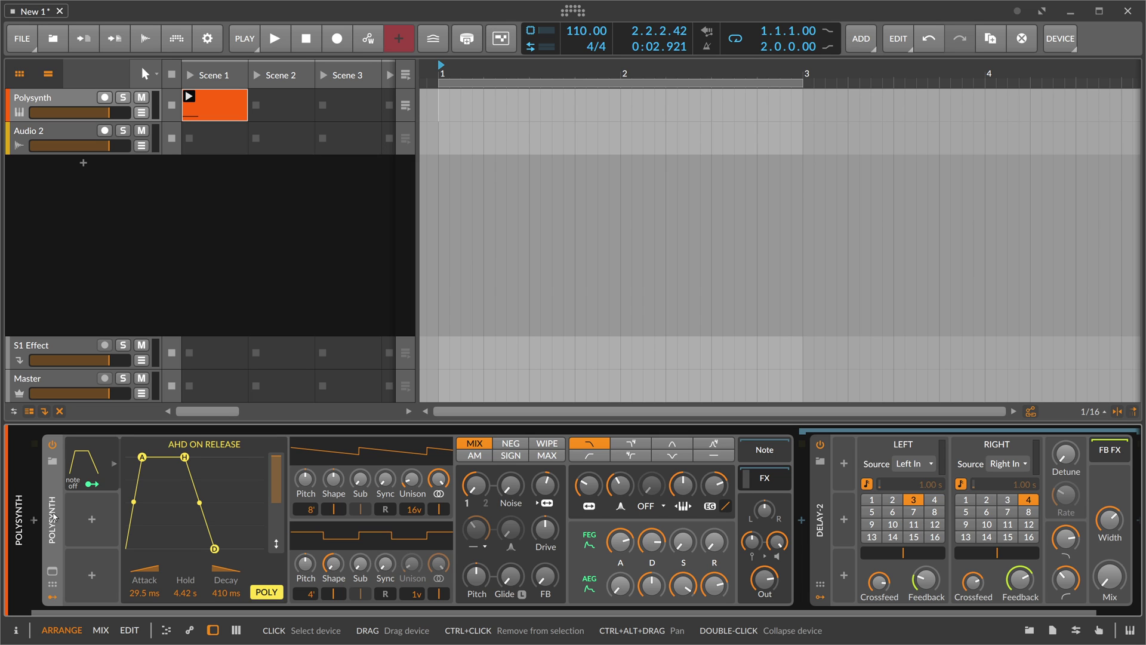
Draw E3 and G3 over C3 at bar 1 to make a C major chord, then return to devices
key(e)
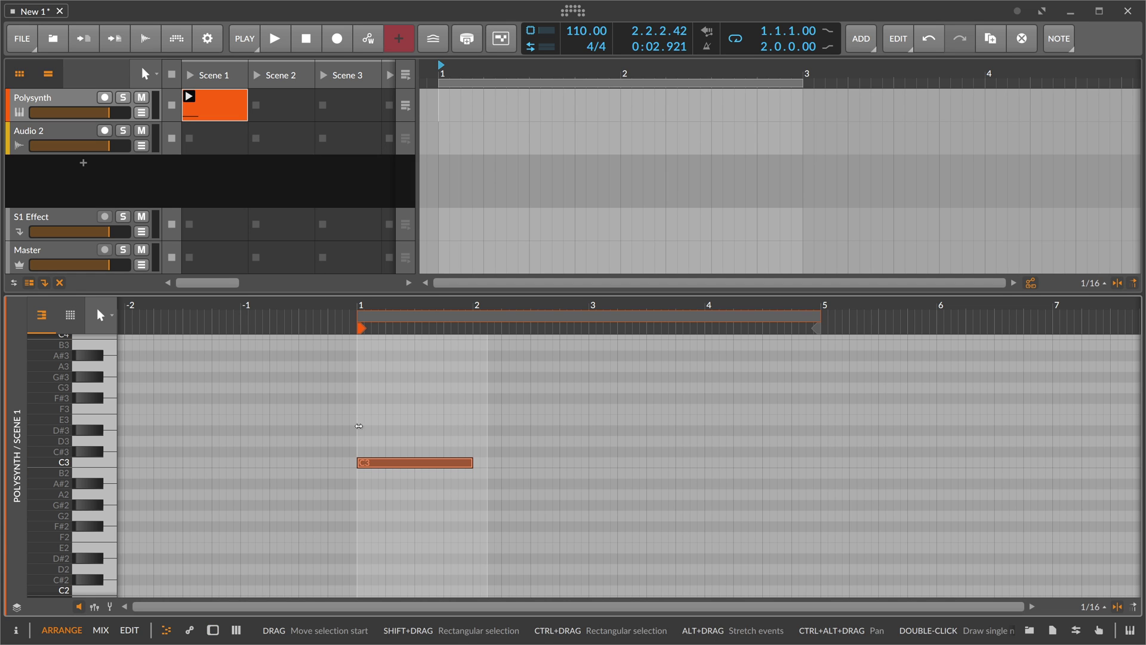
double_click(365, 422)
drag(366, 421, 360, 421)
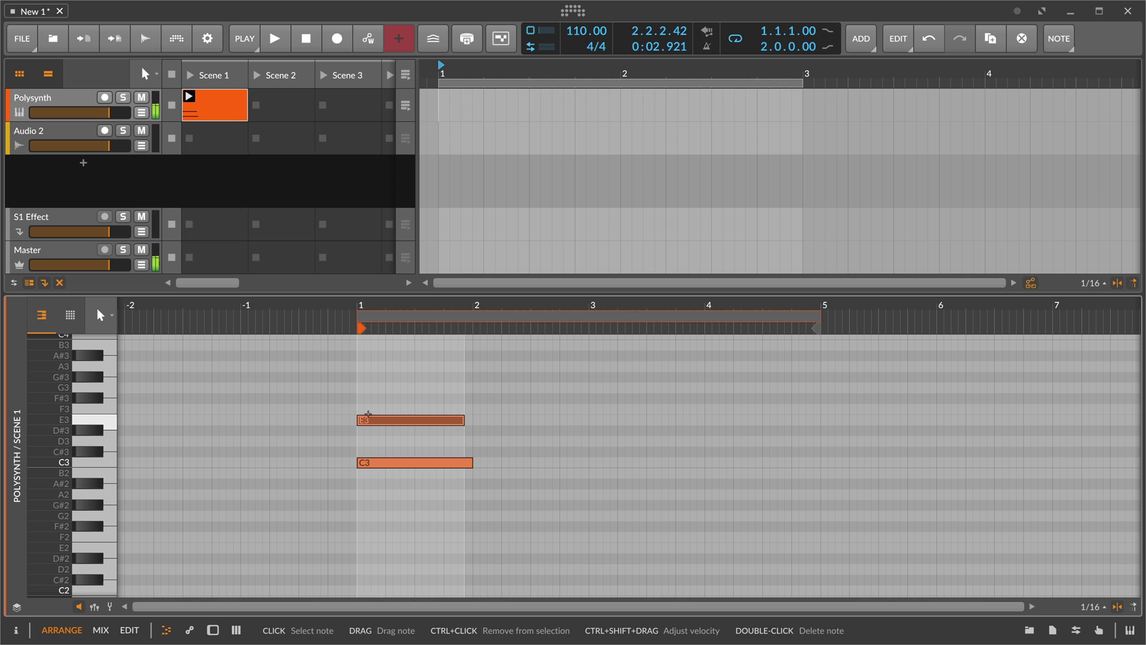
double_click(363, 389)
drag(391, 366, 411, 526)
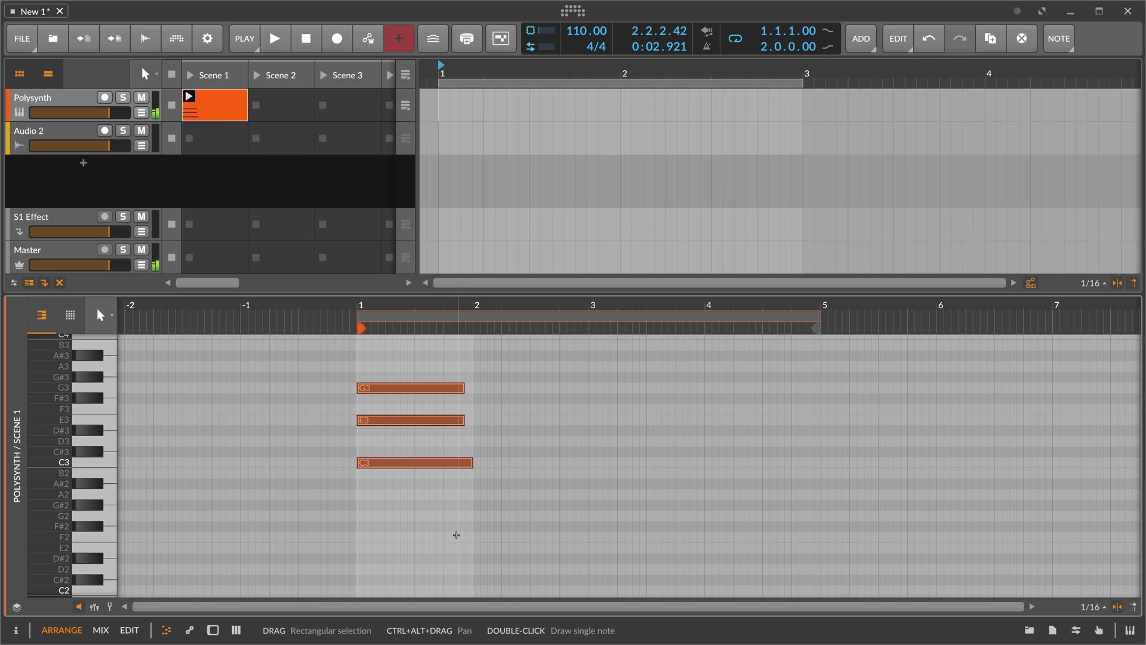
key(d)
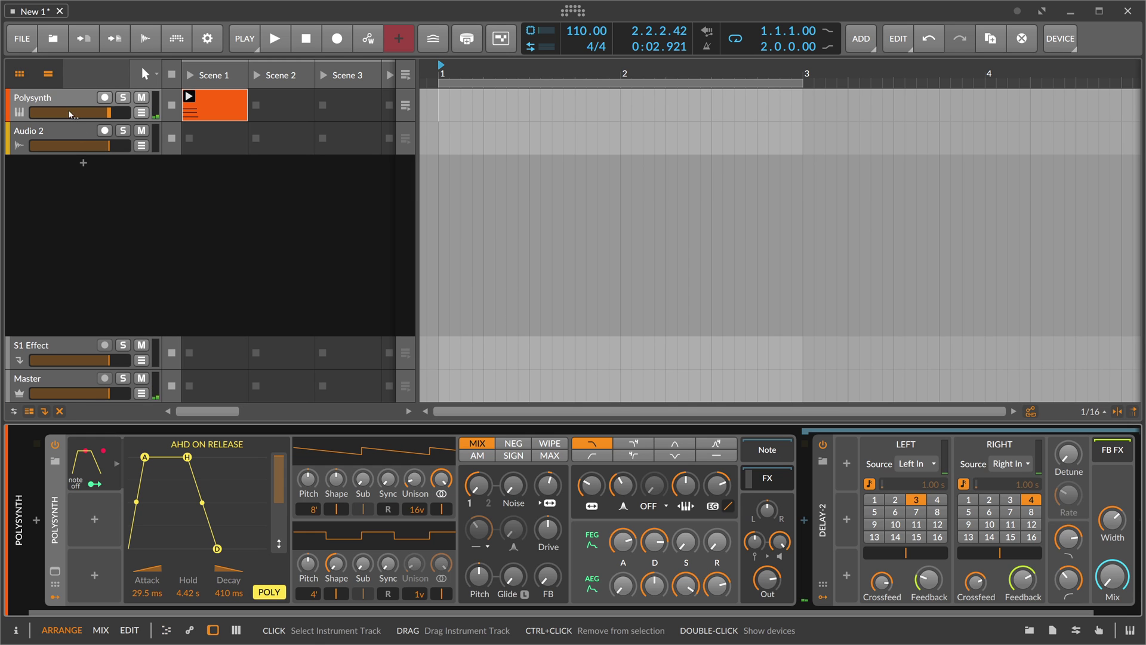
click(16, 629)
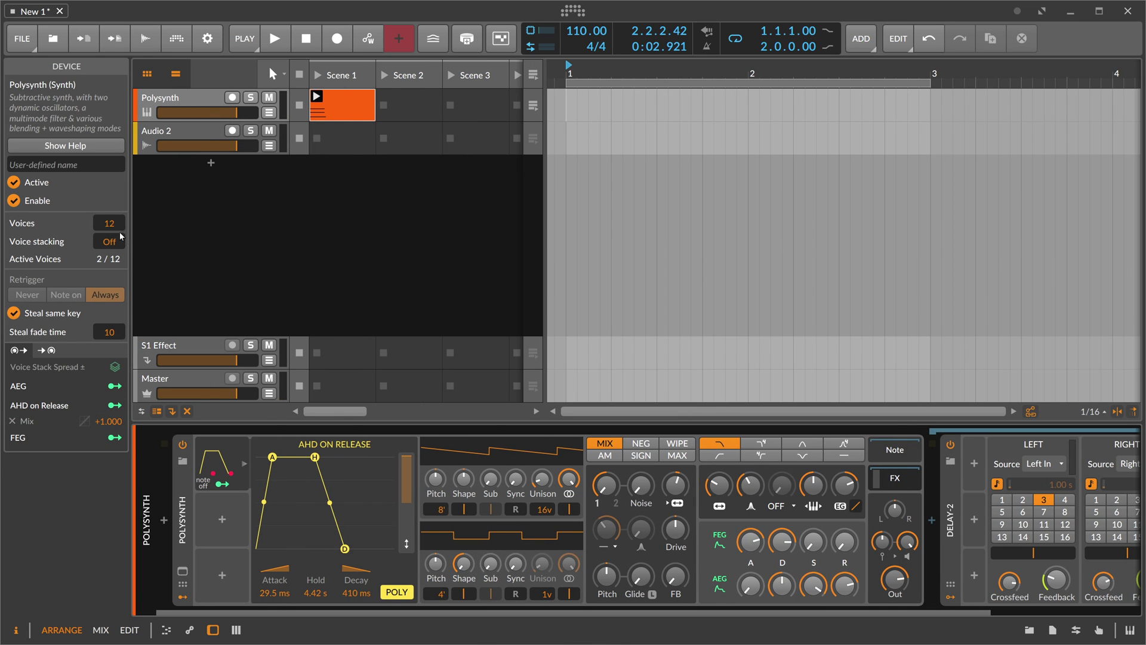
click(16, 630)
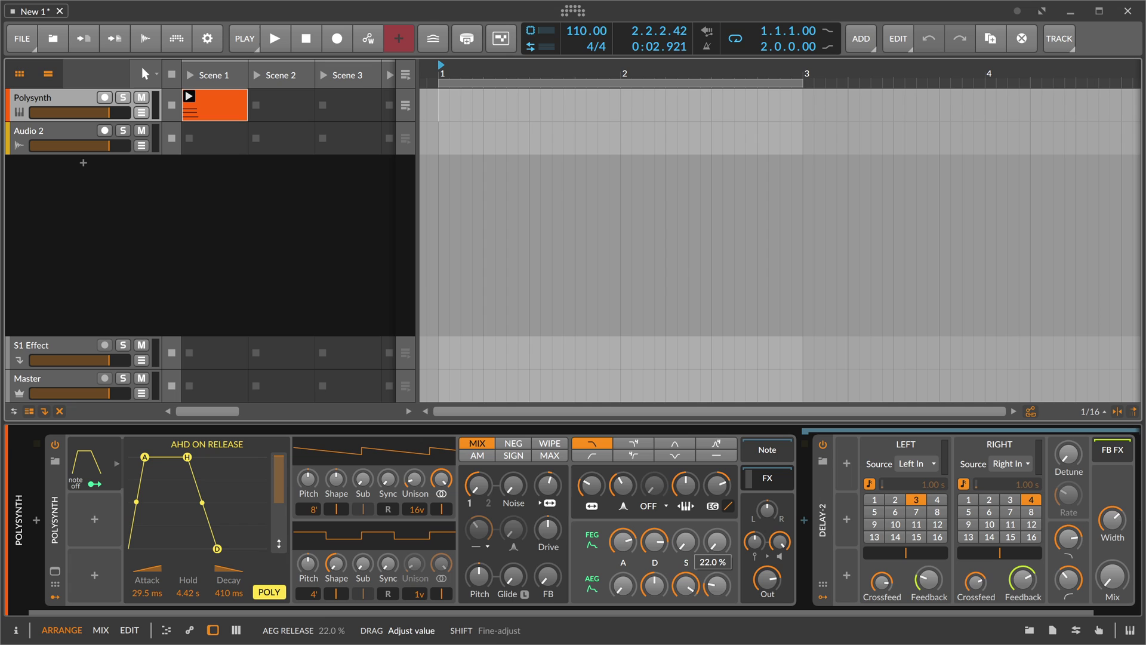
Set the amp envelope release to 79.4 %, audition twice, and collapse the AHD modulator's editor
drag(717, 585, 717, 586)
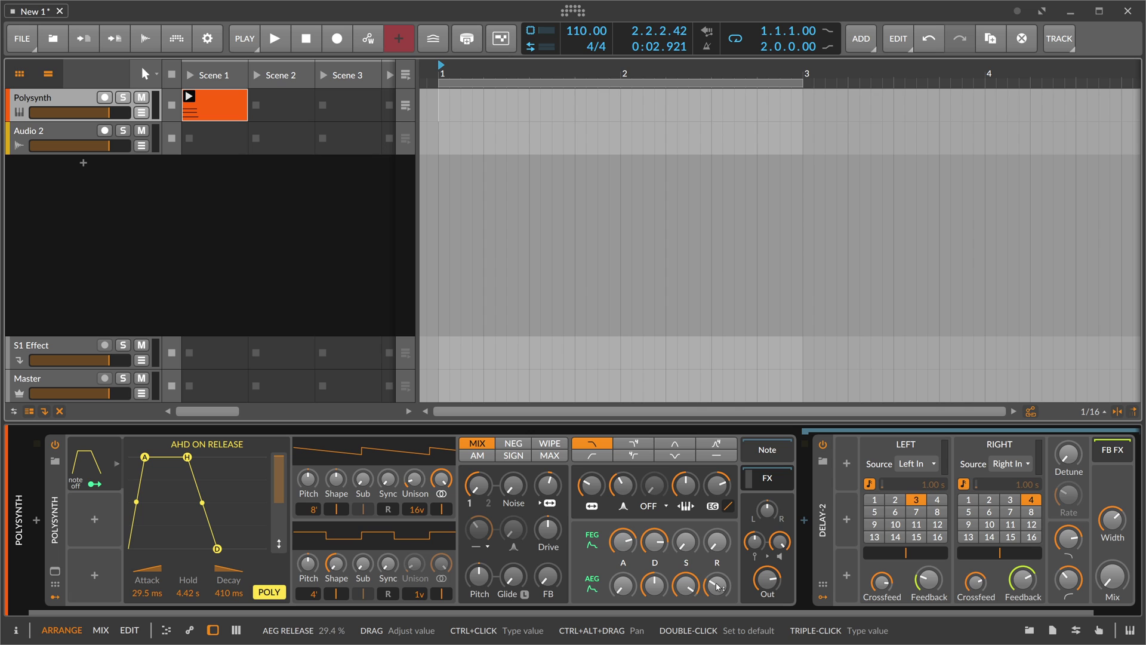
key(space)
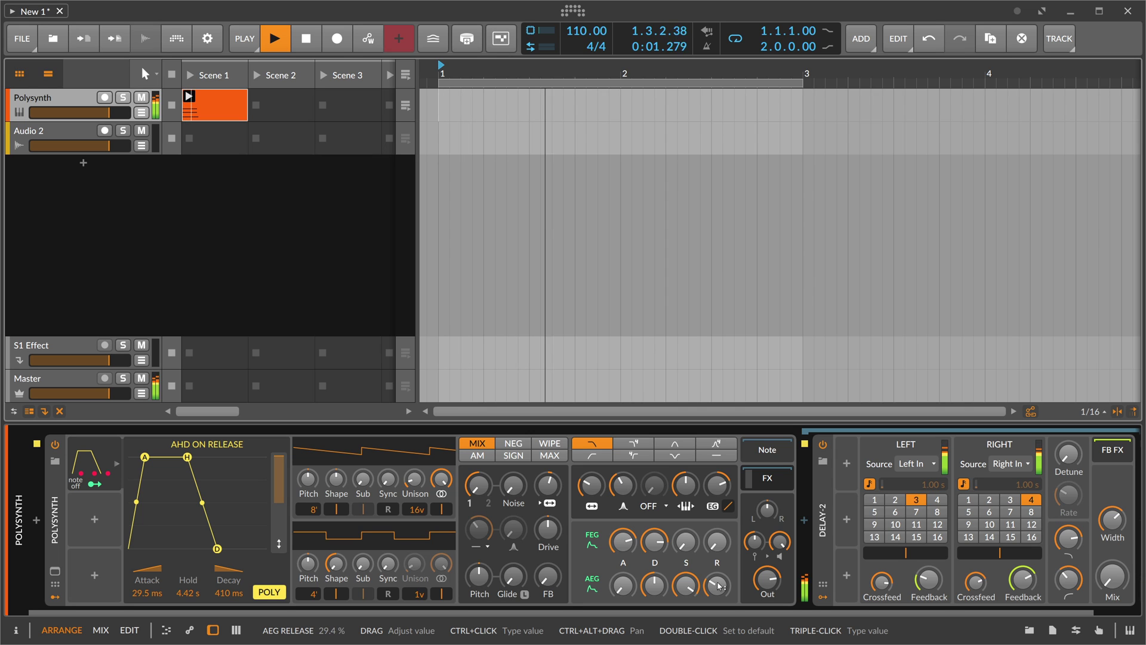
key(space)
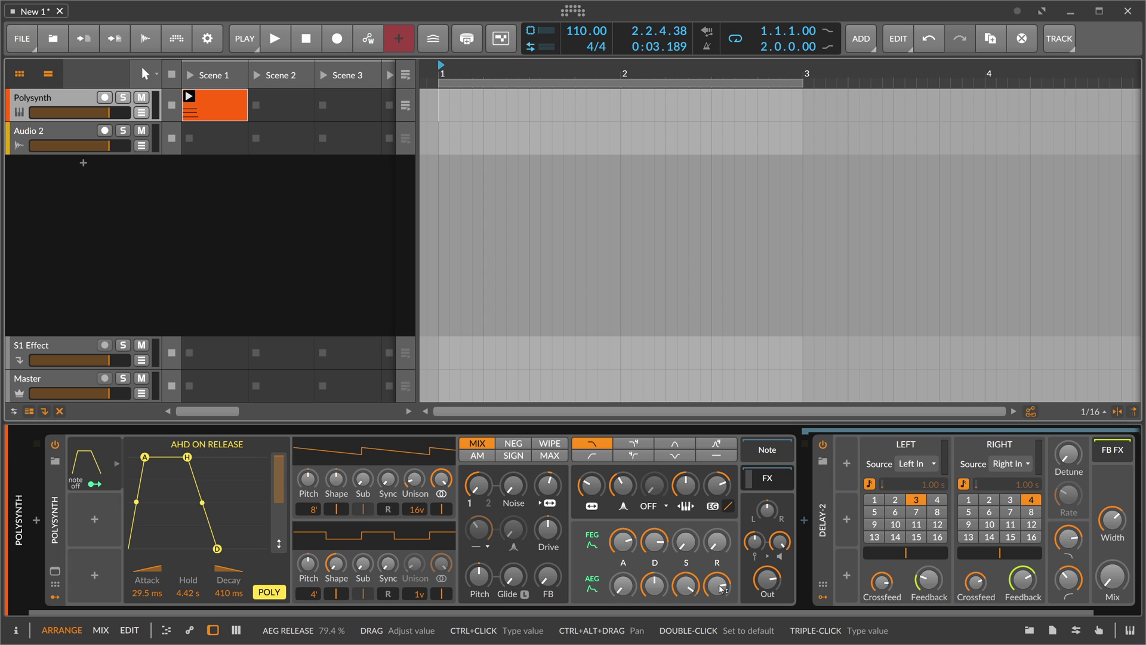
key(space)
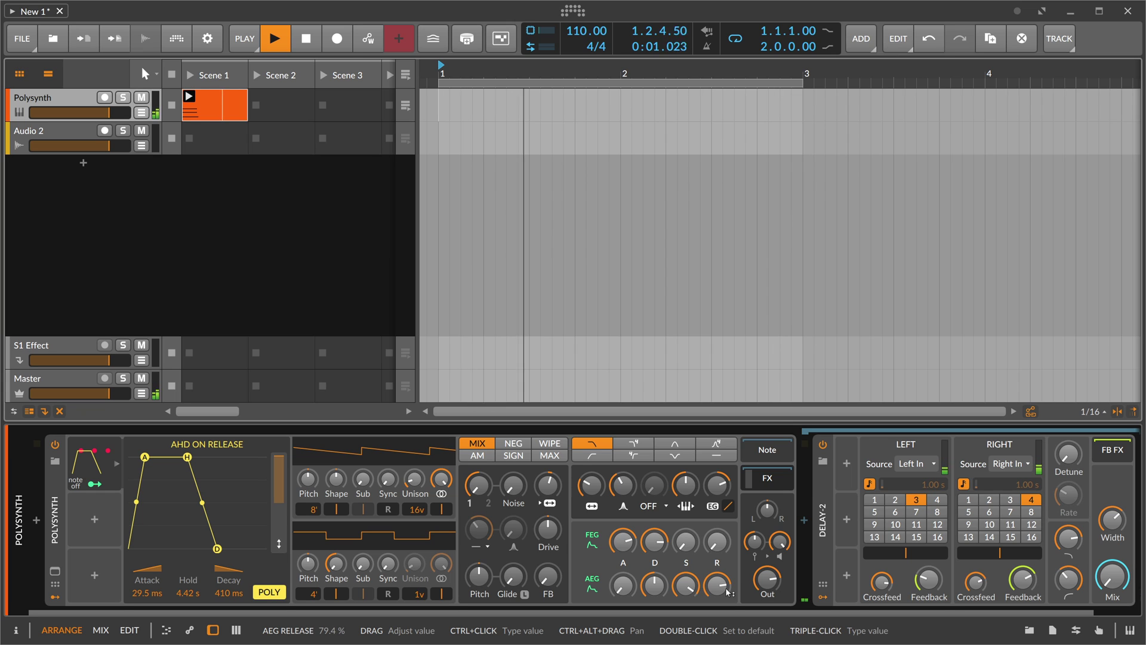
key(space)
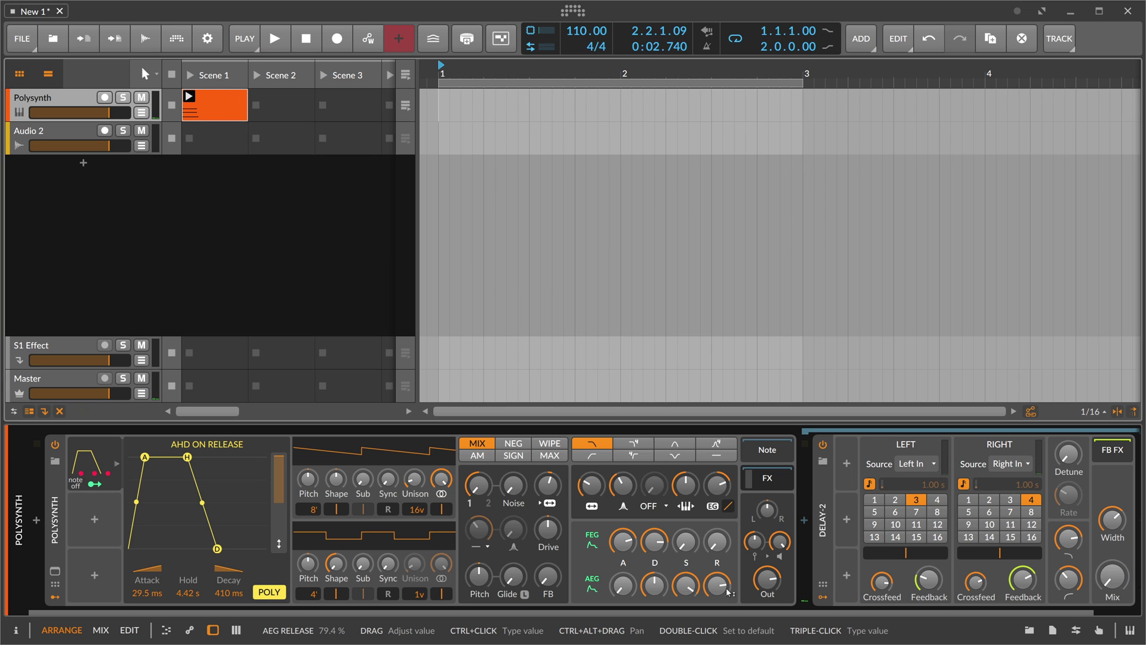
click(94, 460)
click(618, 503)
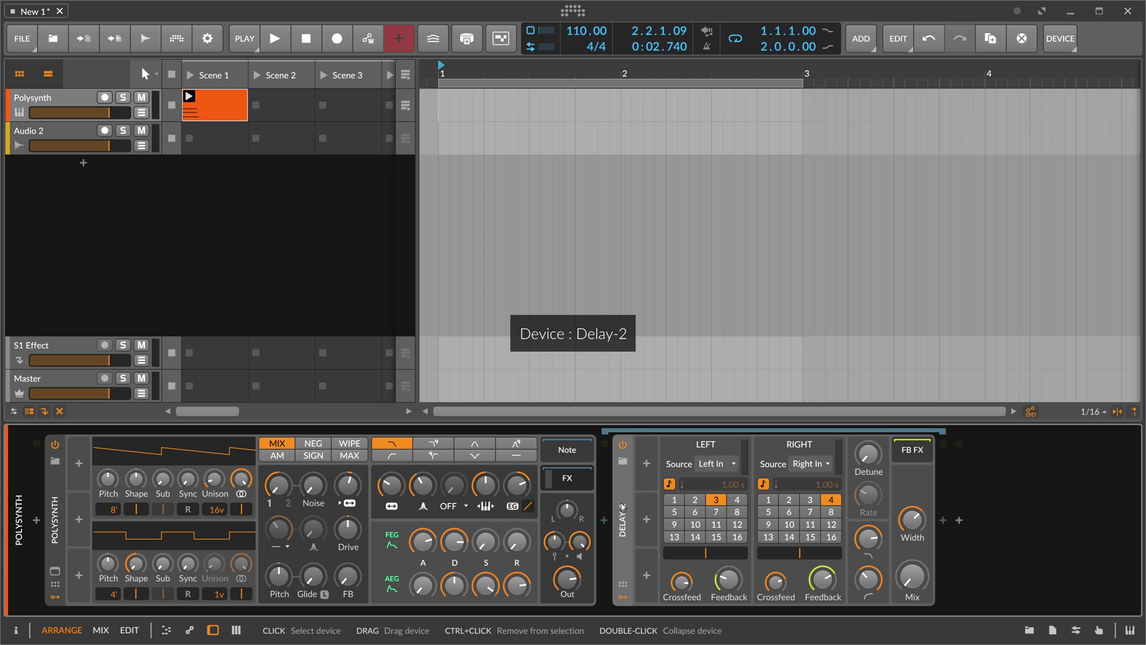